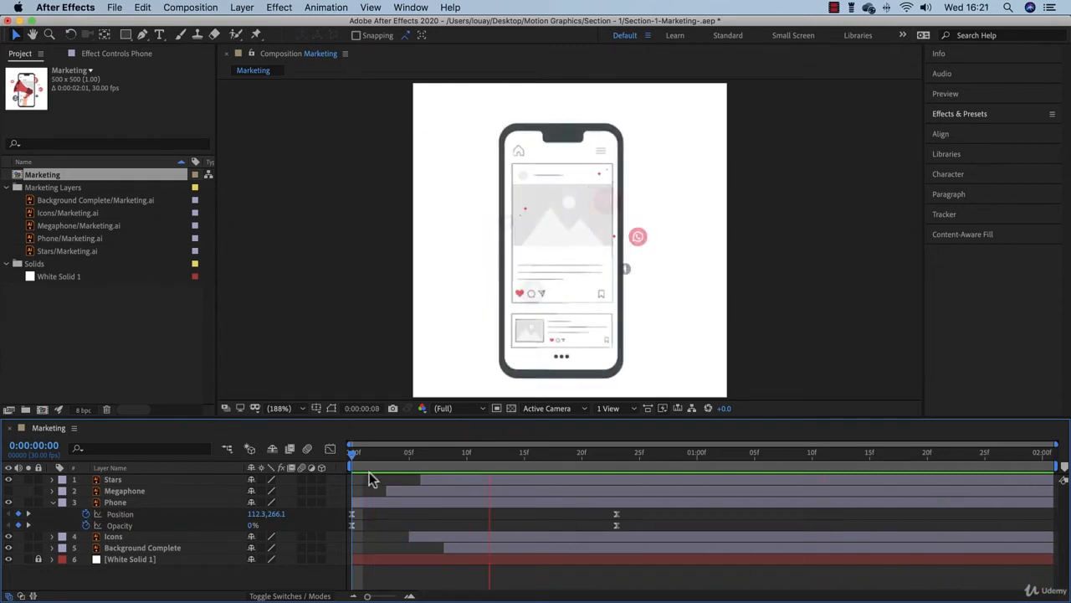
Scrub the animation to frame 21 and briefly switch the Megaphone layer's visibility on and off again.
left_click(354, 454)
left_click_drag(354, 455, 593, 481)
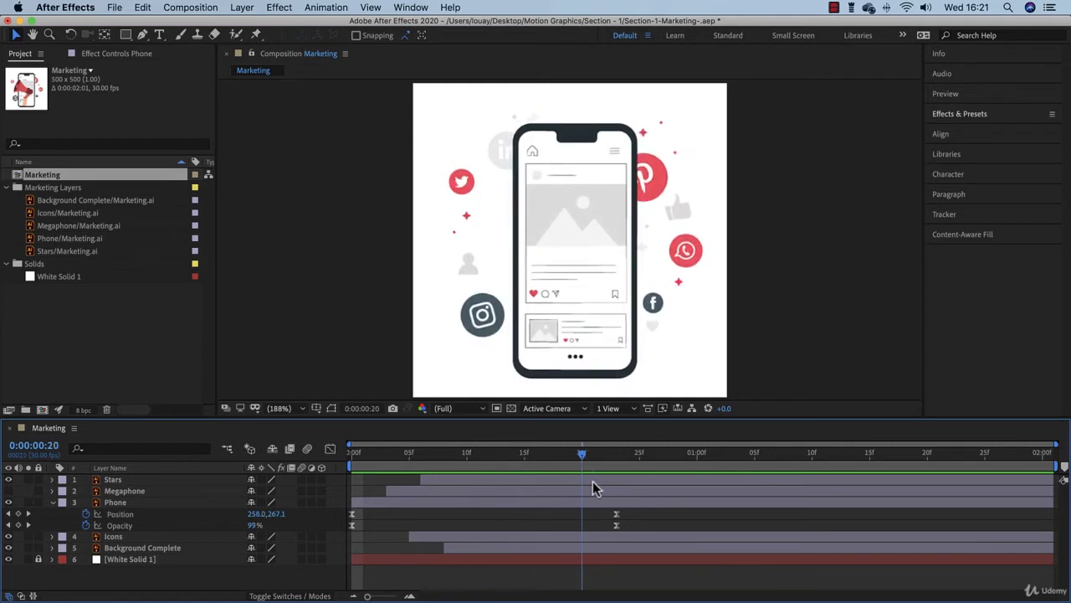
left_click(8, 490)
left_click(117, 491)
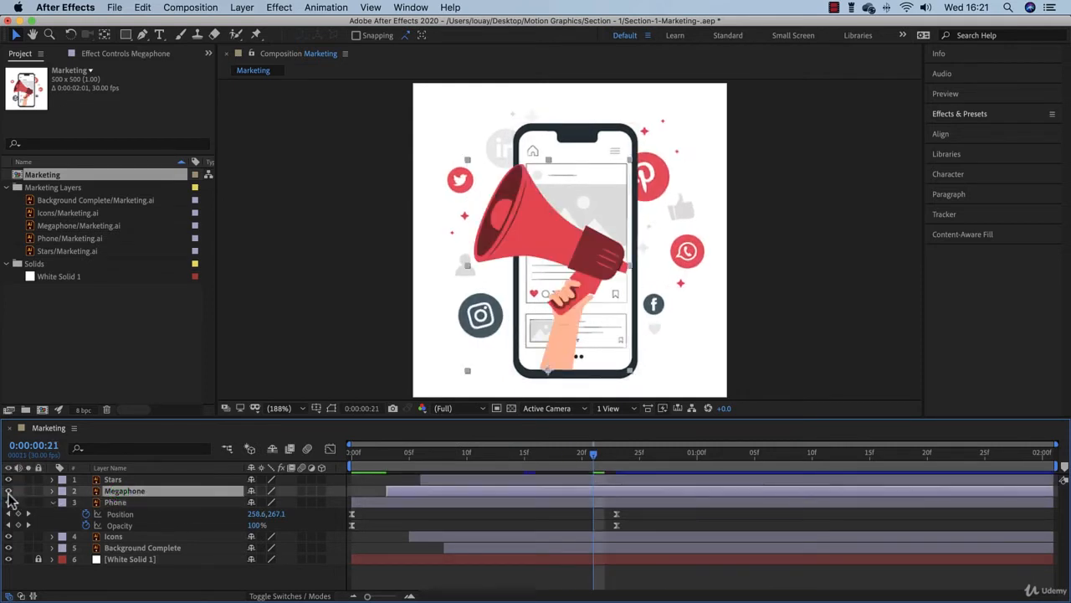
left_click(8, 491)
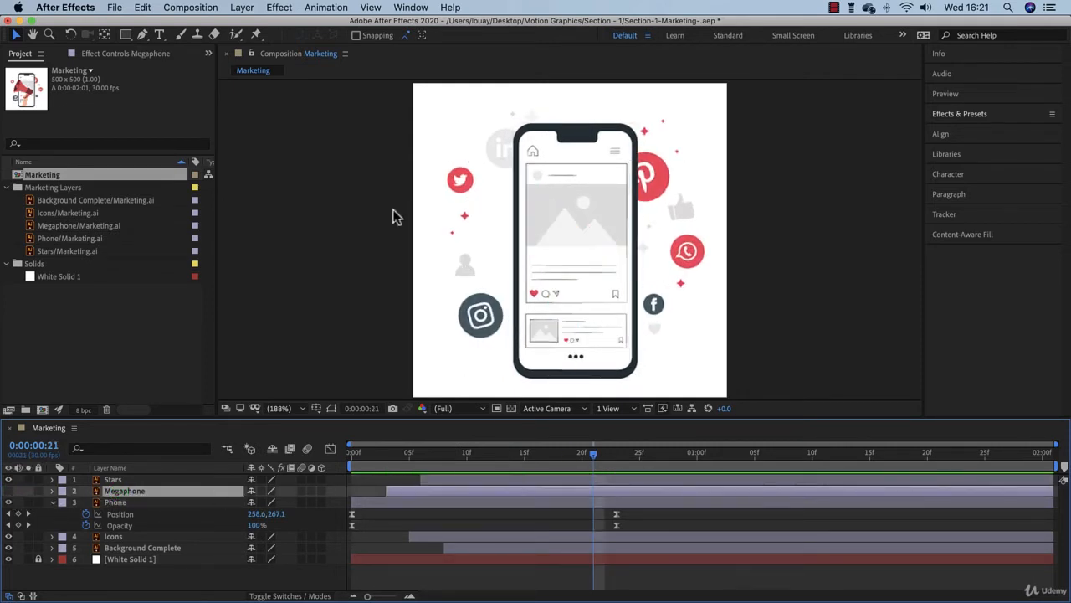
At frame 0, set the Phone layer's Opacity keyframe to 99% and its Position keyframe to 95.3, 266.1.
left_click_drag(596, 467, 347, 513)
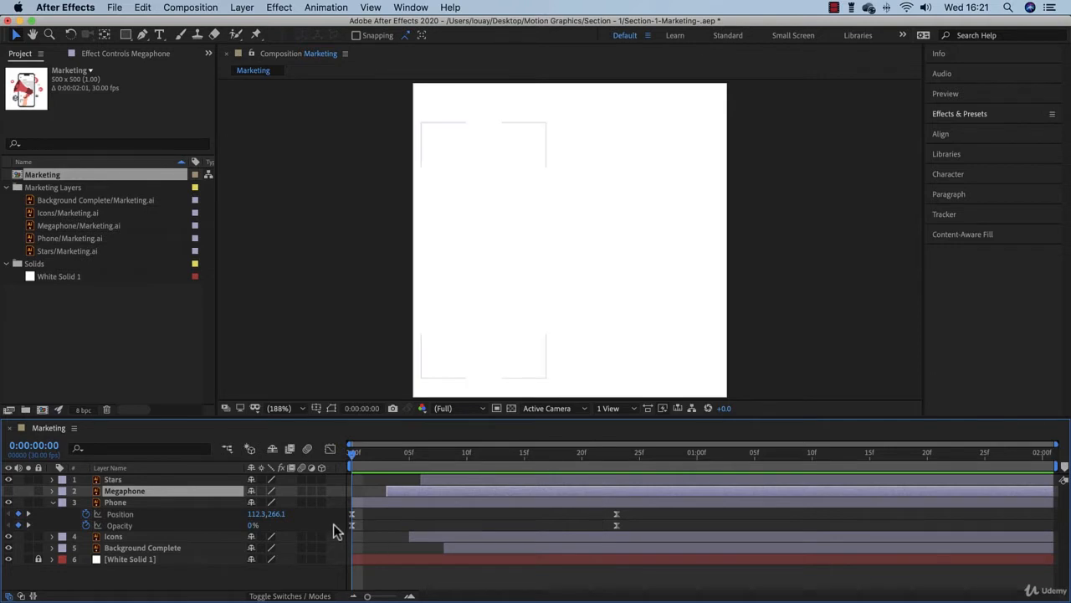
left_click_drag(253, 525, 324, 530)
left_click(374, 502)
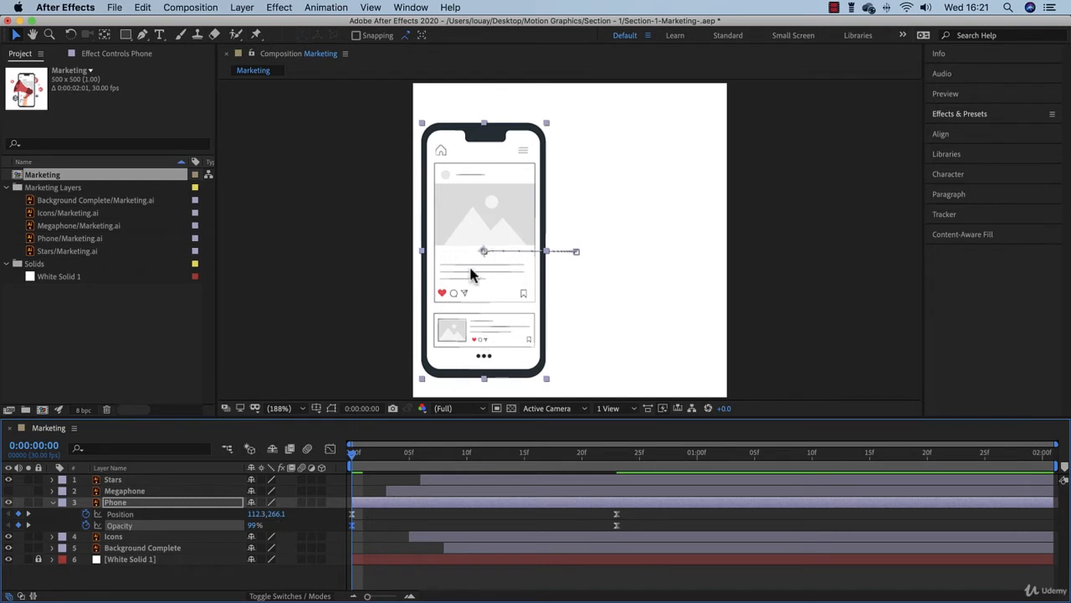
left_click_drag(259, 515, 248, 517)
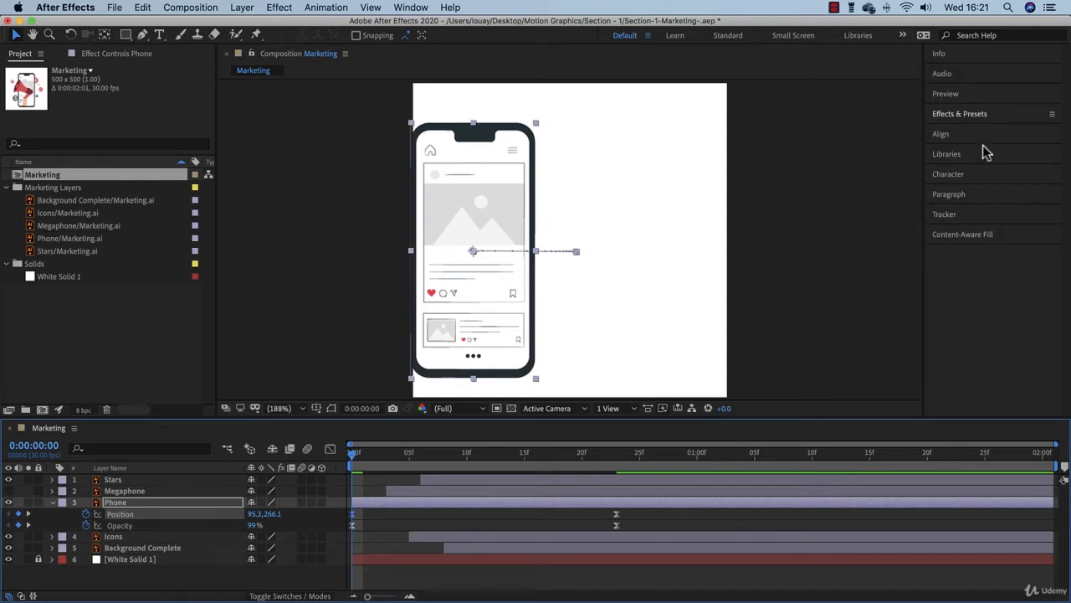
Apply the CC Slant effect from the Distort category to the Phone layer.
left_click(977, 117)
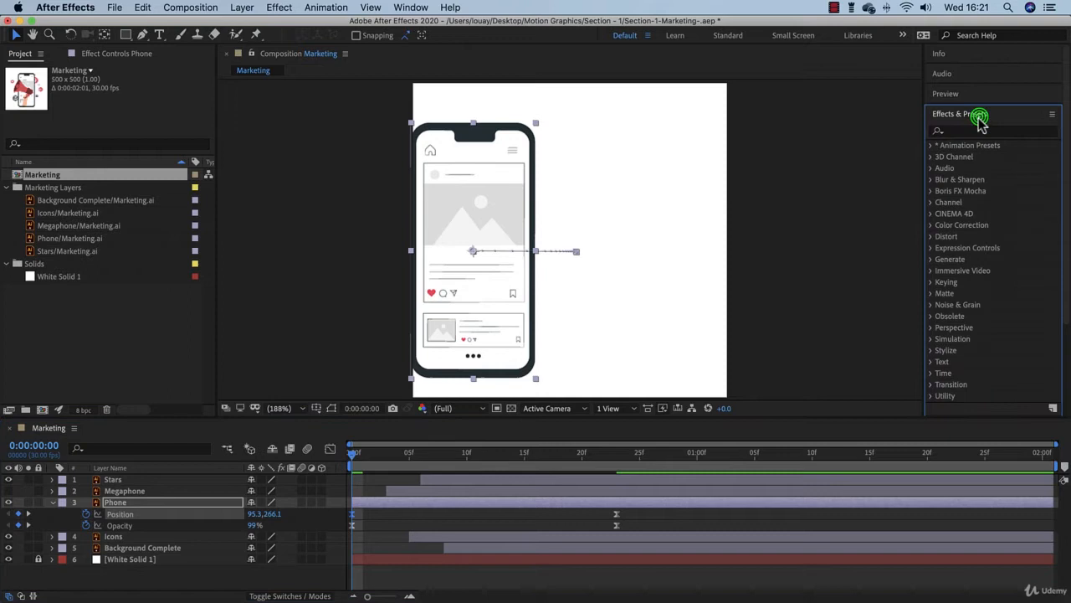
left_click(933, 239)
scroll(996, 289, "down", 3)
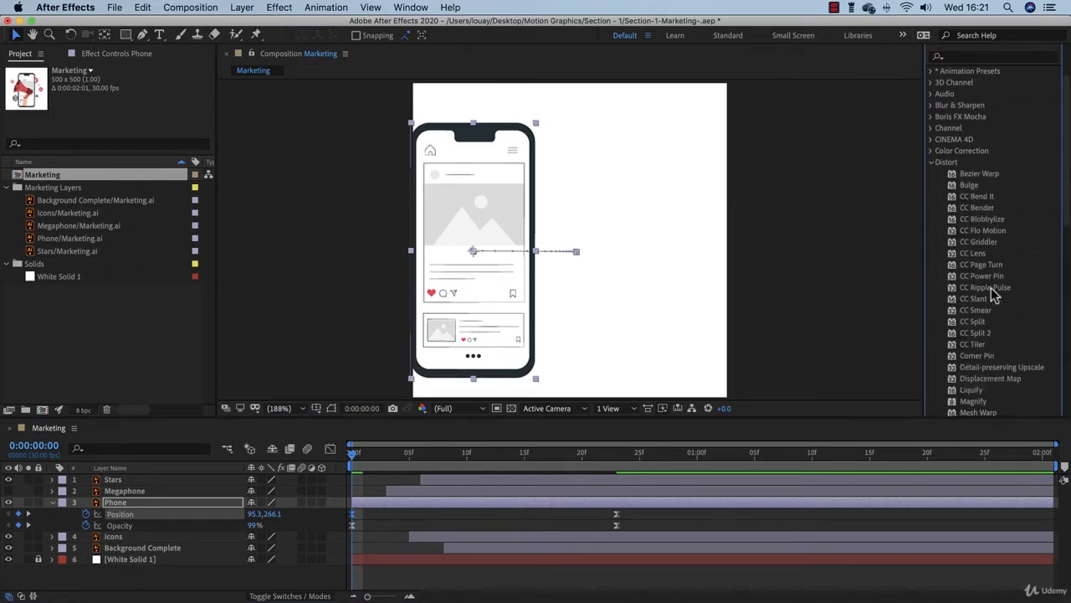
left_click(981, 298)
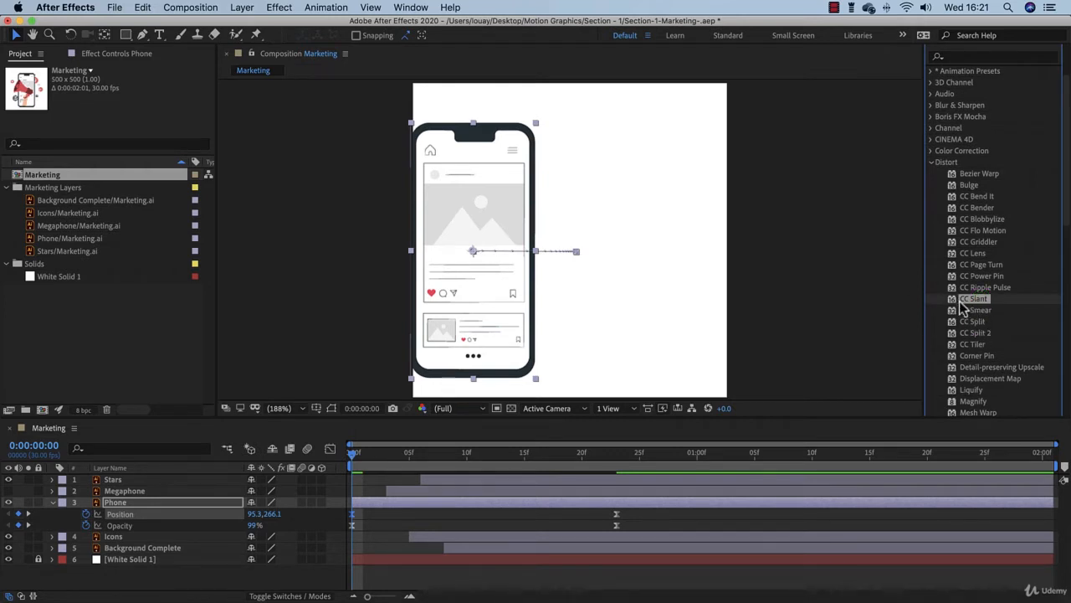
left_click_drag(971, 306, 151, 507)
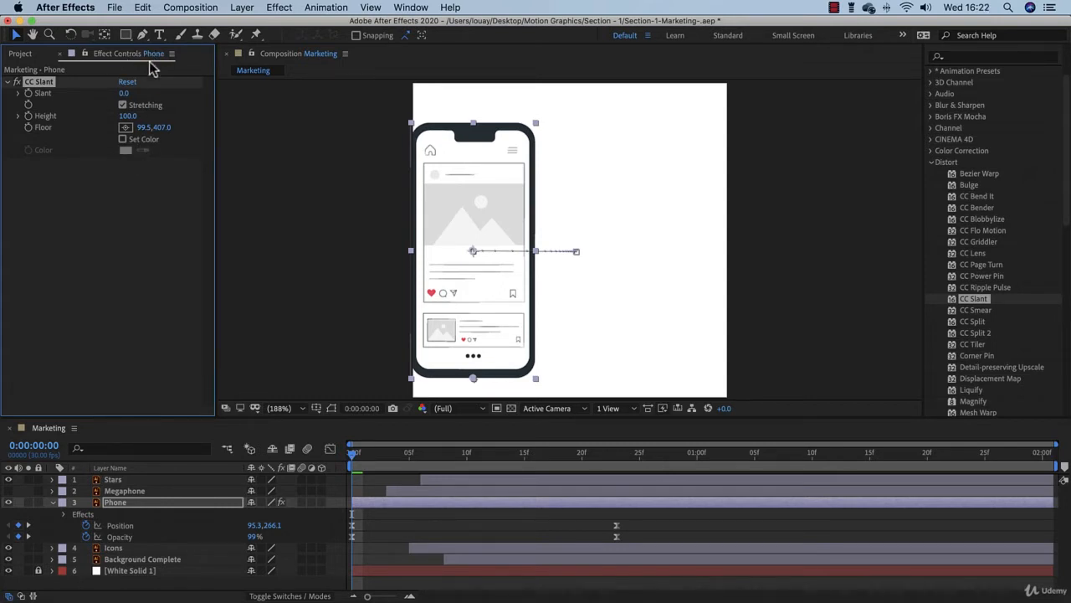
Try out different Slant amounts on the phone at frame 11 and reset the CC Slant effect.
left_click_drag(436, 457, 476, 466)
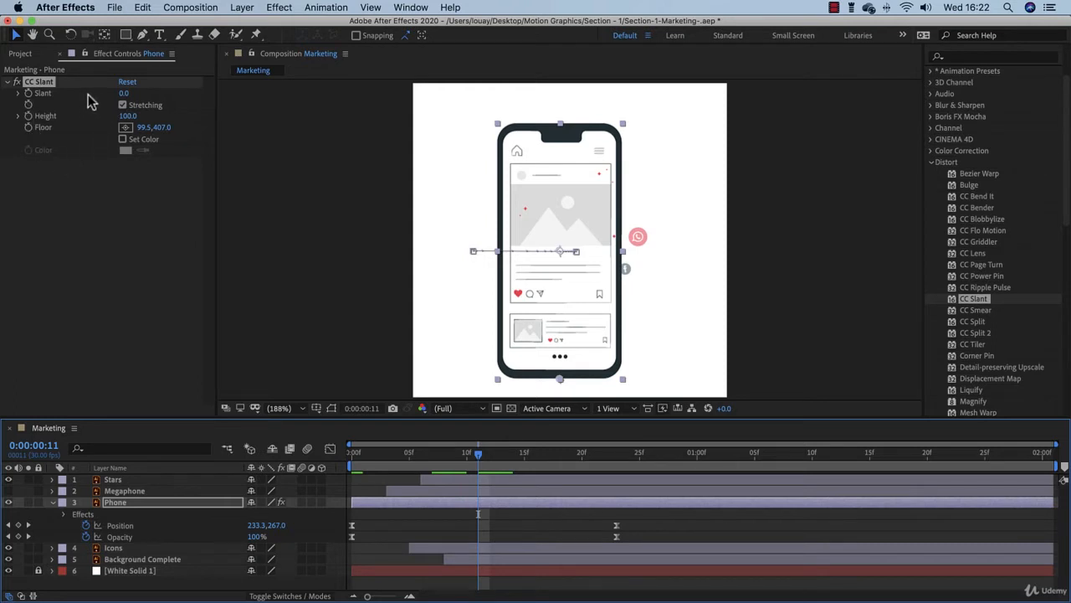
left_click(122, 94)
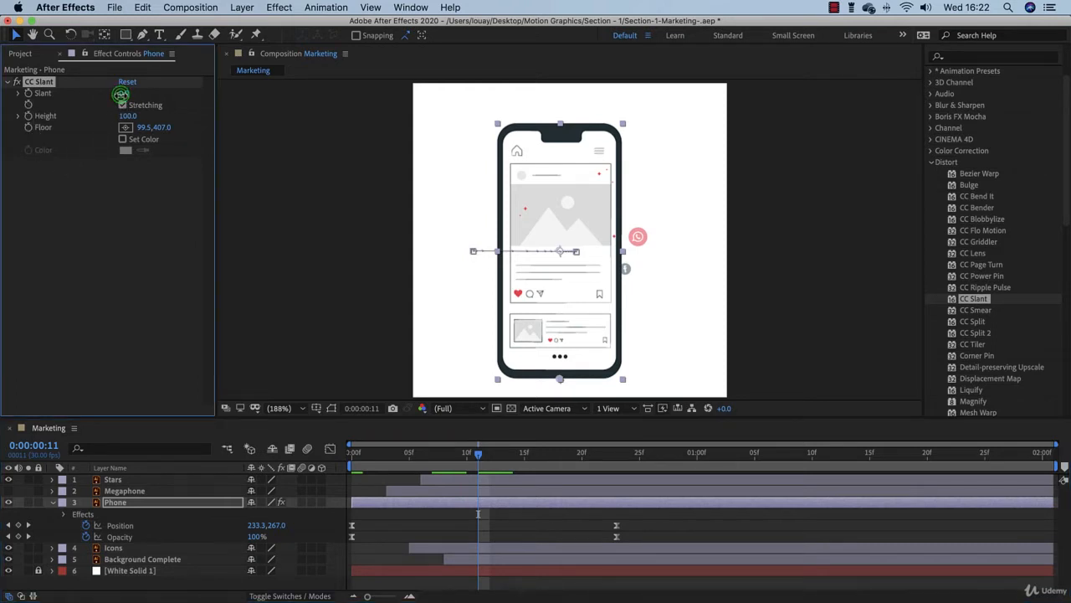
left_click_drag(121, 93, 138, 112)
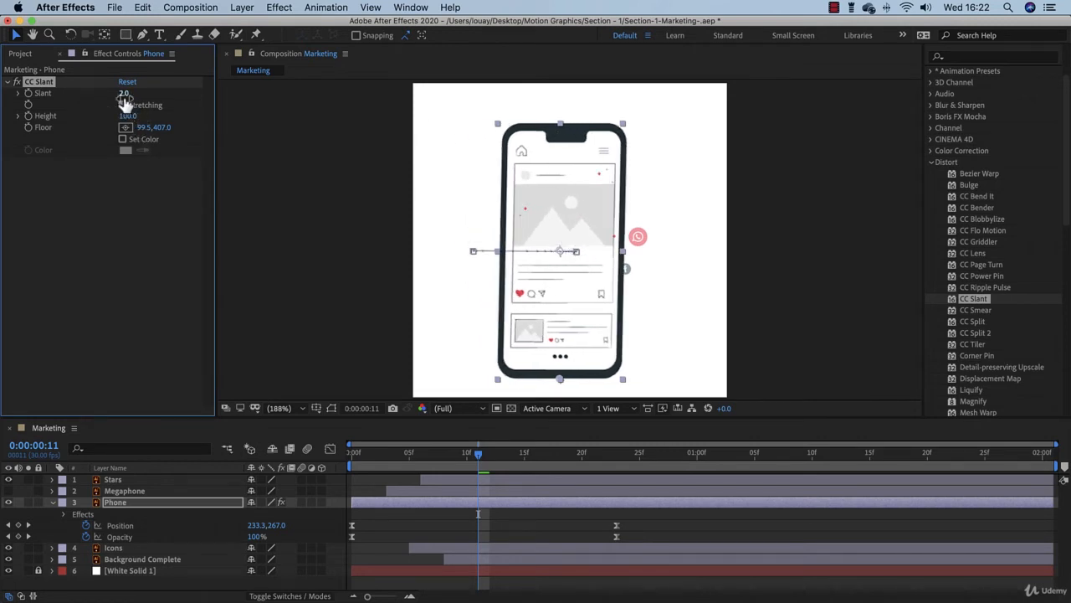
left_click(130, 81)
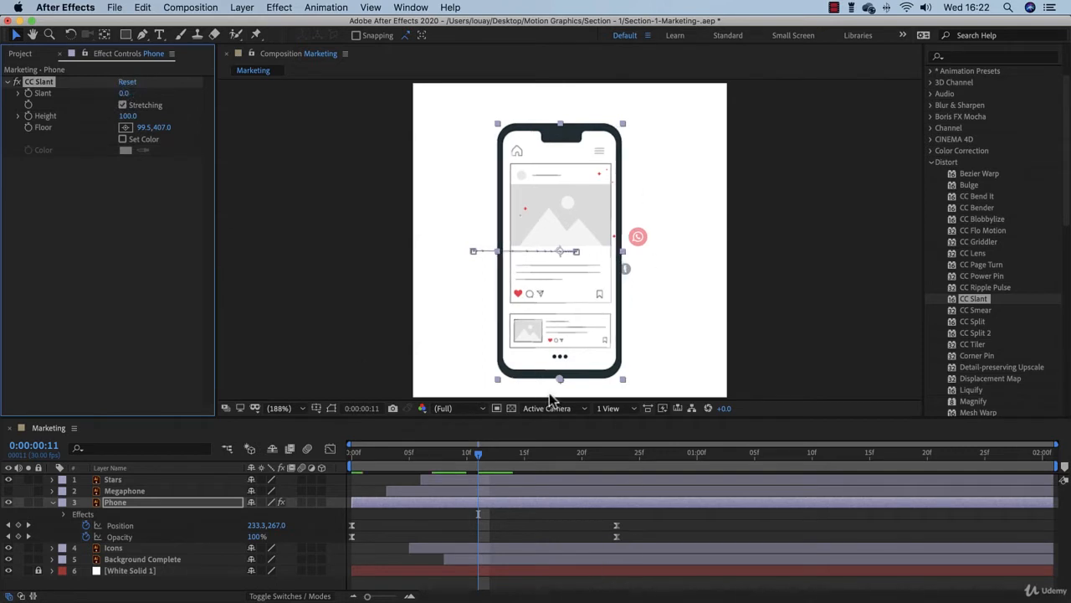
Try the CC Slant floor point at the phone's top edge and middle with negative Slant values such as -37, and reset the effect.
left_click(102, 174)
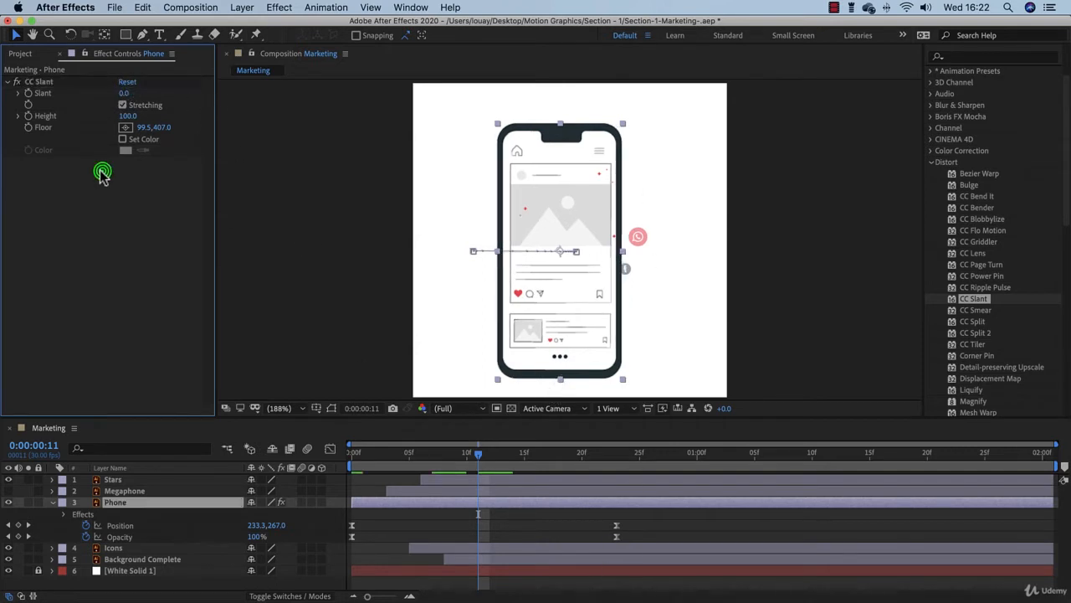
left_click(37, 82)
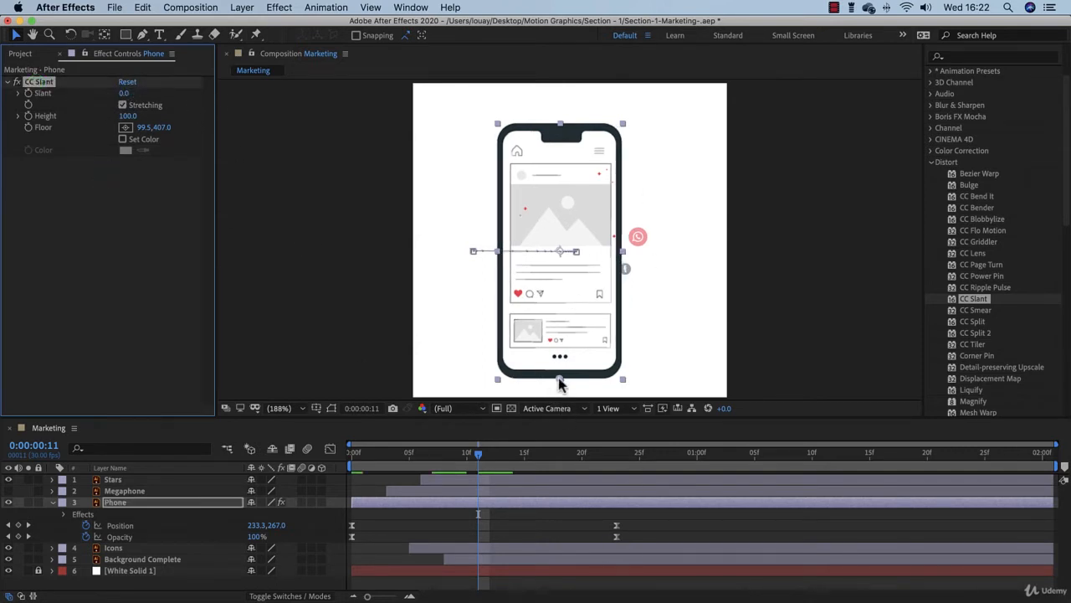
left_click_drag(558, 383, 560, 321)
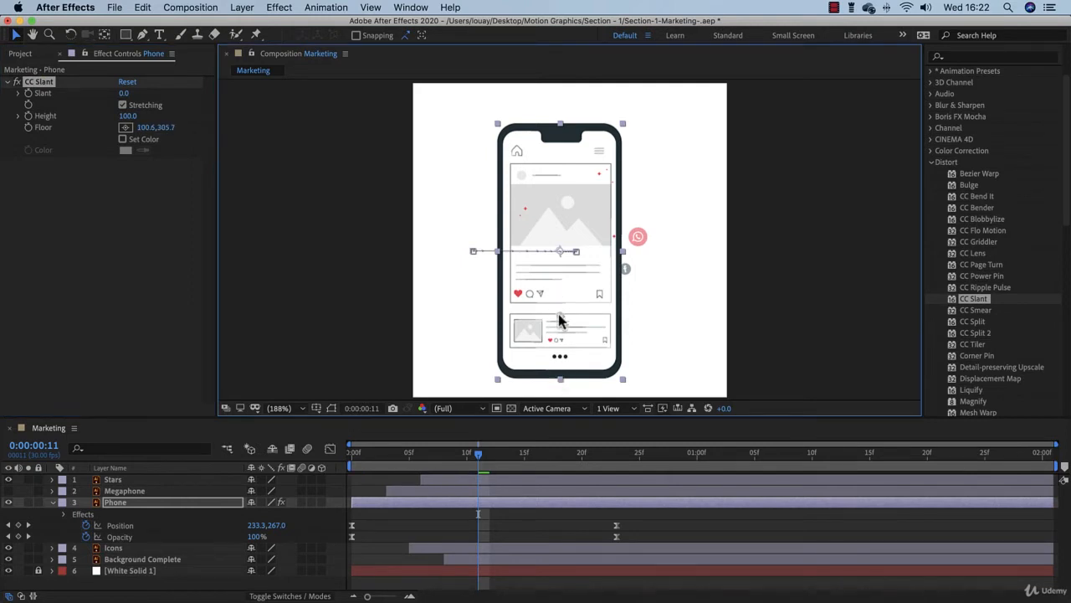
left_click_drag(560, 321, 565, 133)
mouse_move(124, 93)
left_mouse_down()
mouse_move(159, 101)
mouse_move(108, 104)
left_mouse_up()
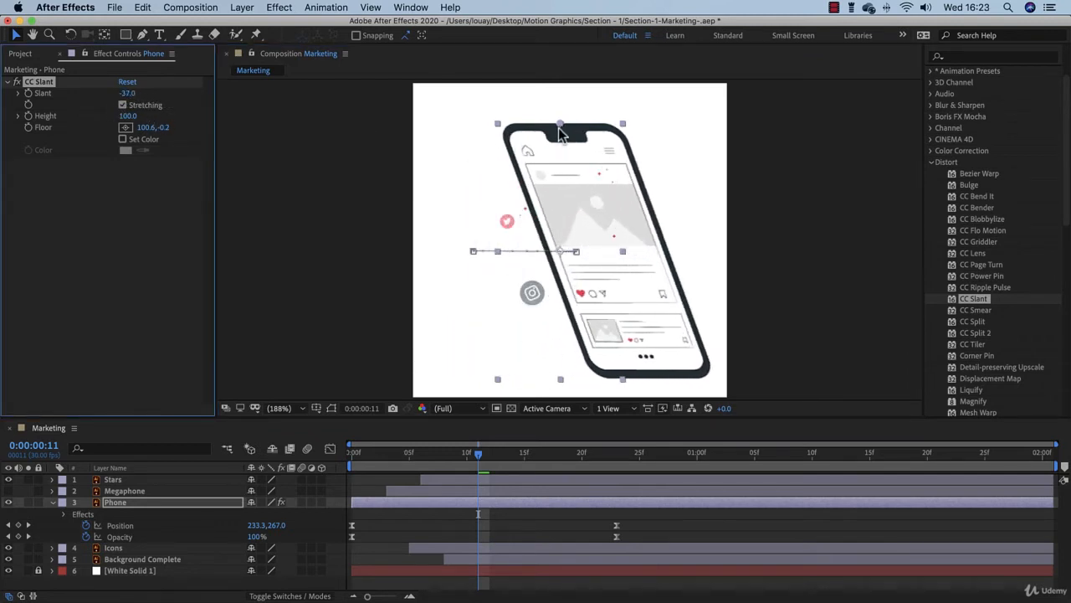
left_click_drag(560, 124, 576, 257)
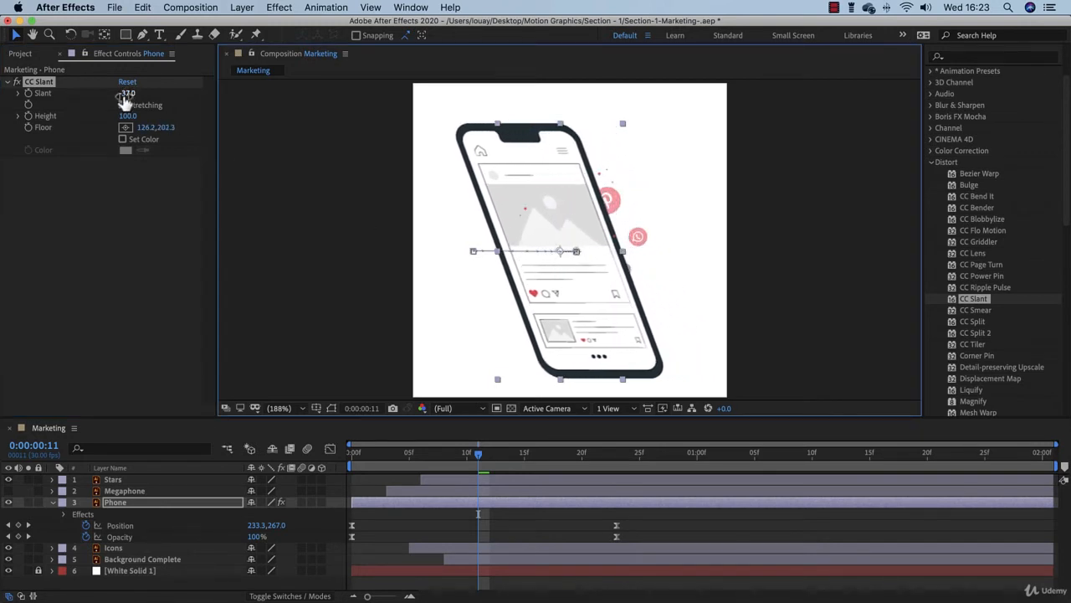
left_click_drag(124, 93, 151, 112)
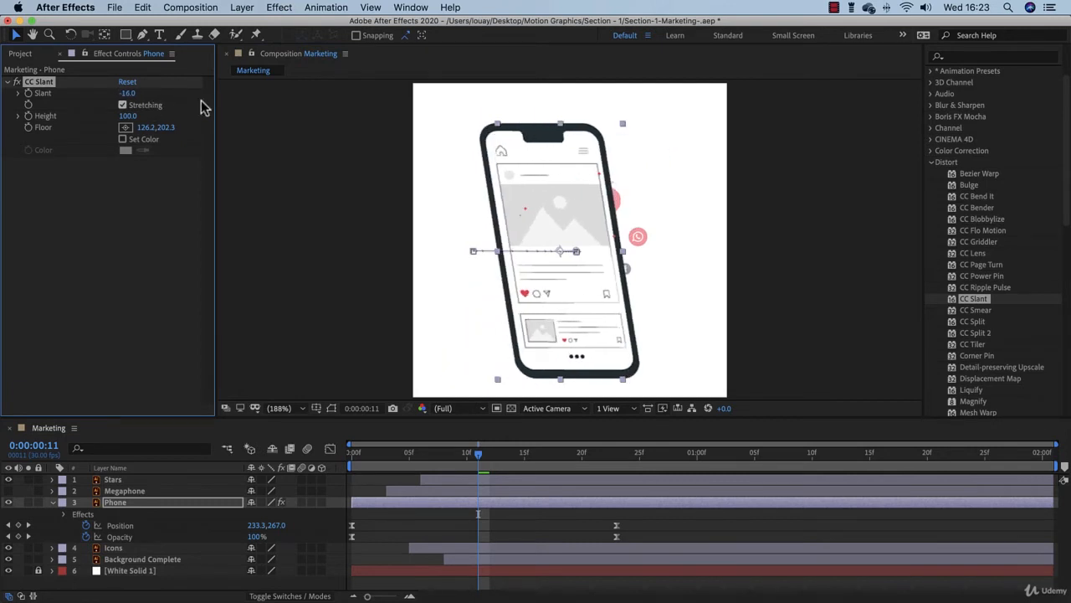
left_click(126, 82)
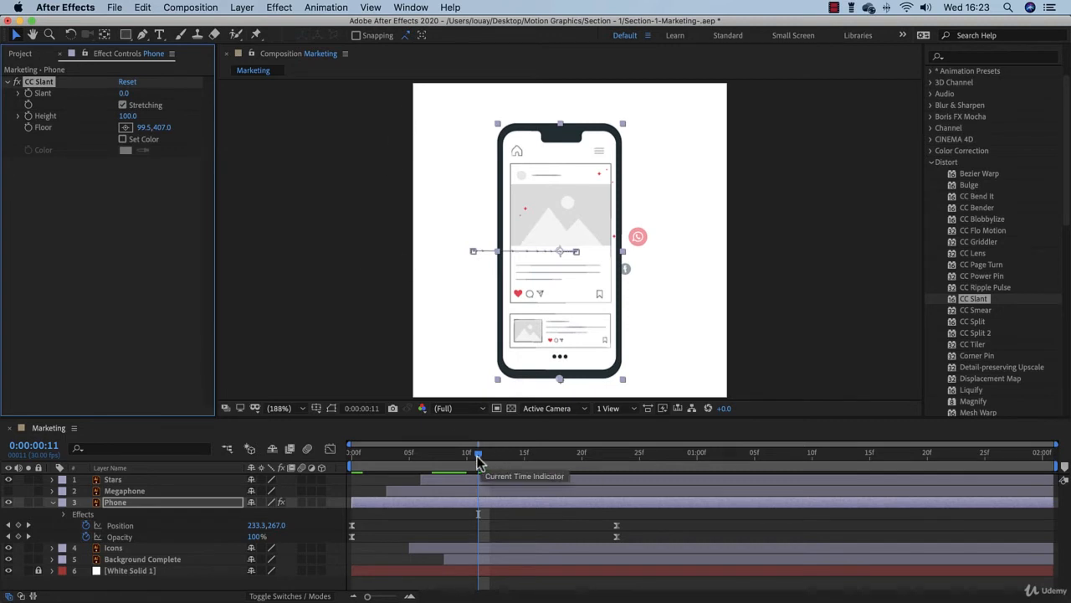
Animate the phone's CC Slant with Slant keyframes of 0 at frame 23 and -36 at frame 0.
left_click_drag(478, 460, 617, 474)
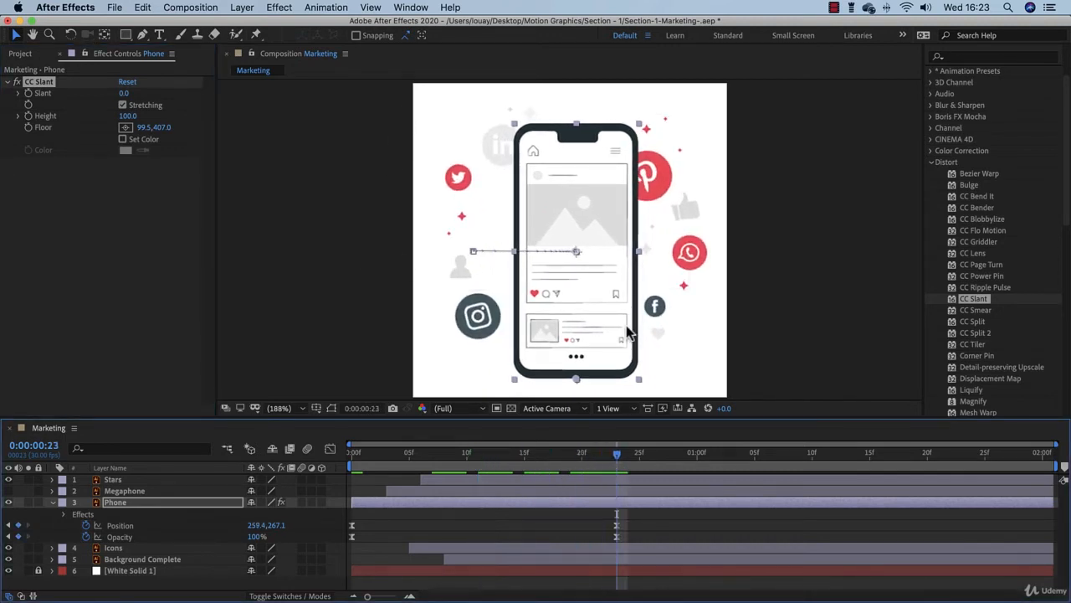
left_click(35, 84)
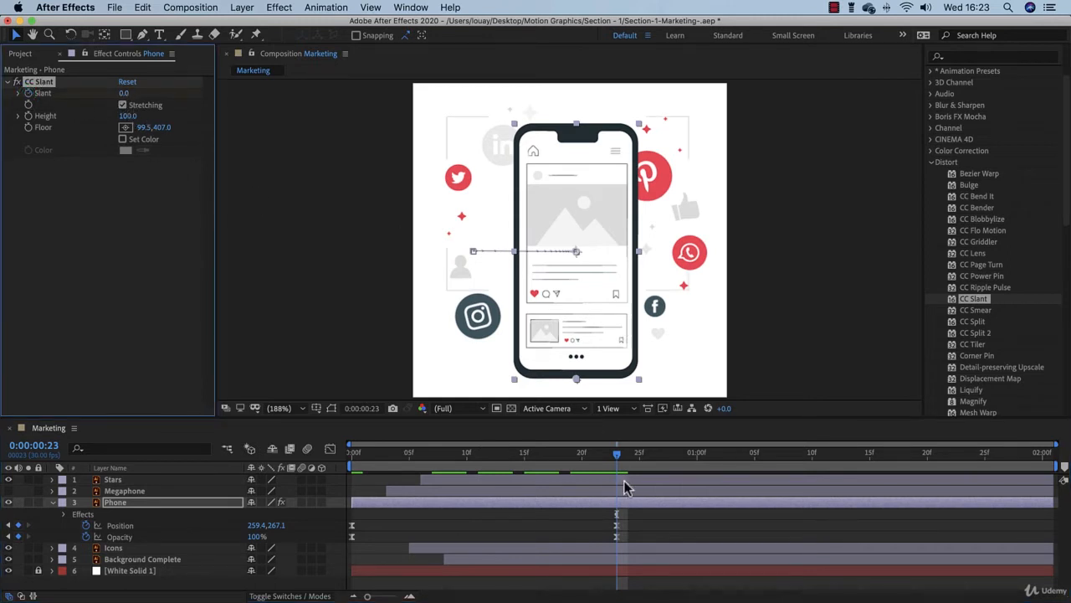
left_click_drag(617, 456, 341, 469)
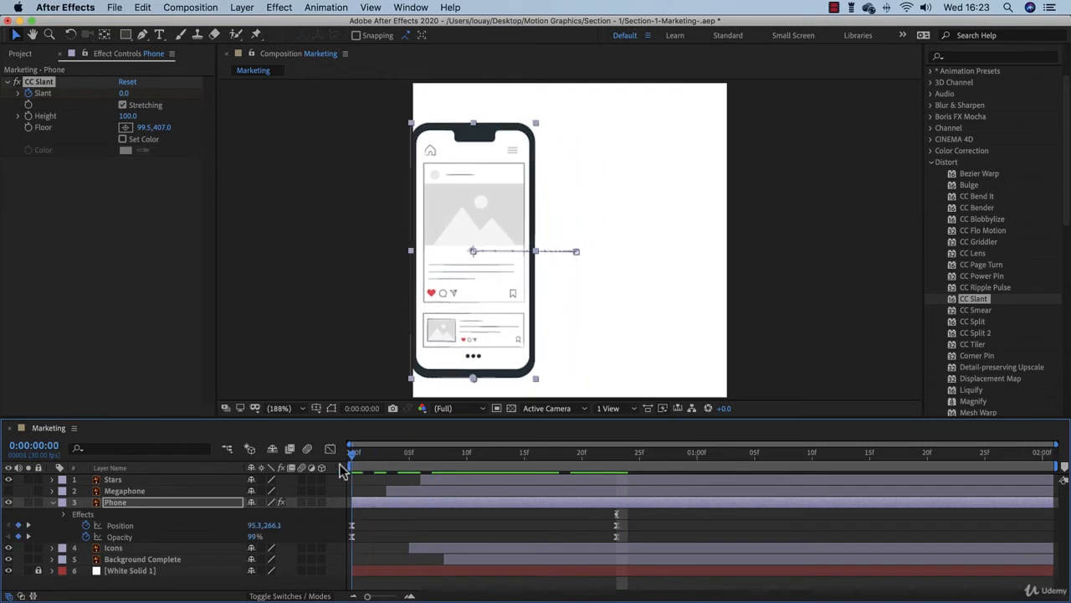
left_click(123, 91)
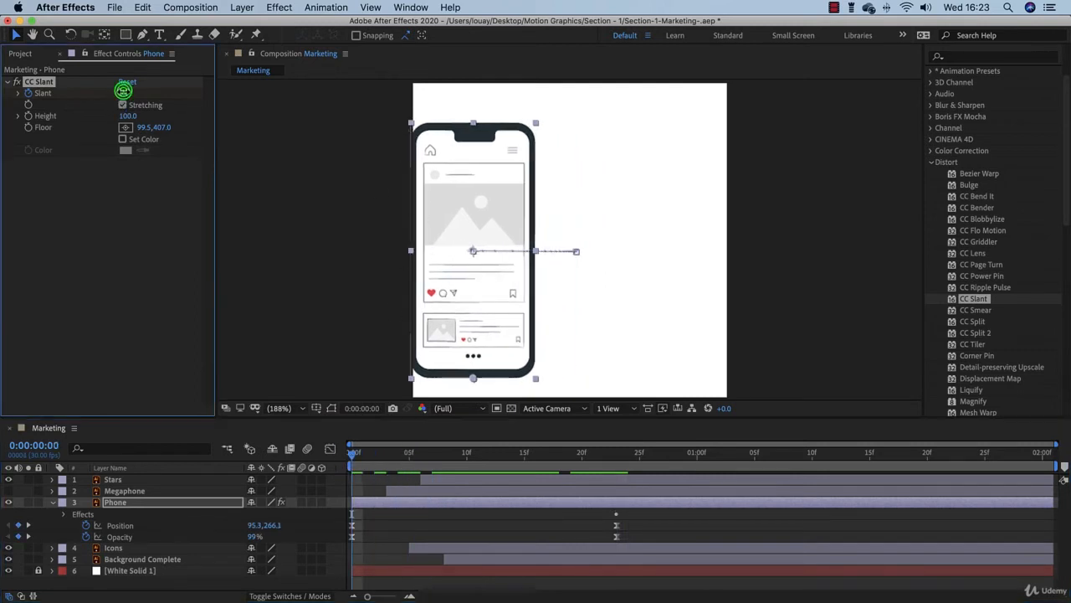
mouse_move(123, 92)
left_mouse_down()
mouse_move(92, 97)
mouse_move(105, 97)
left_mouse_up()
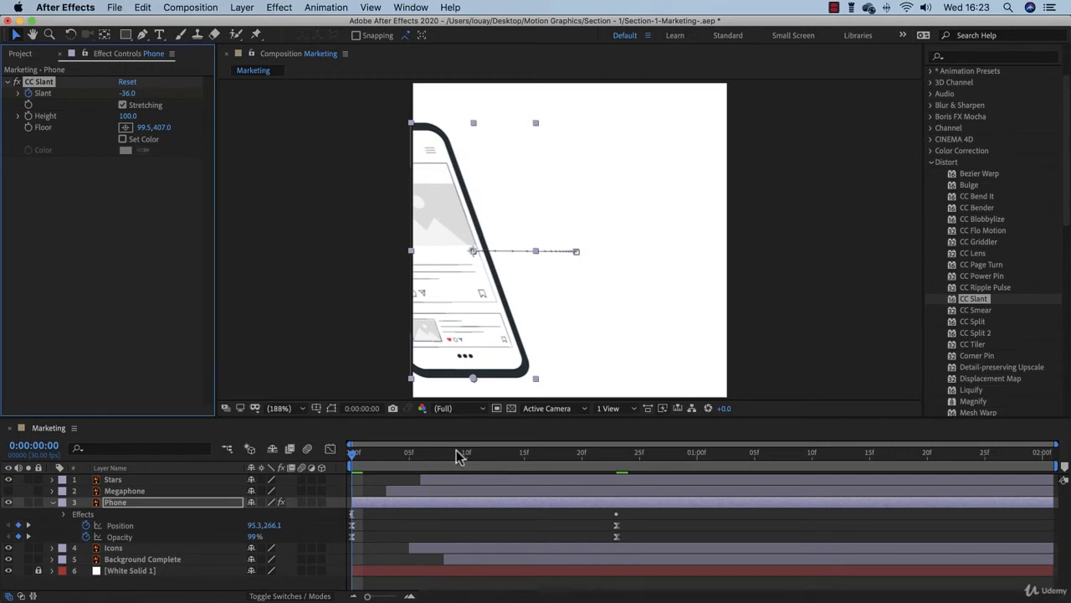
Preview the phone's slant animation from the start and return to frame 0.
left_click(409, 455)
left_click_drag(409, 455, 269, 454)
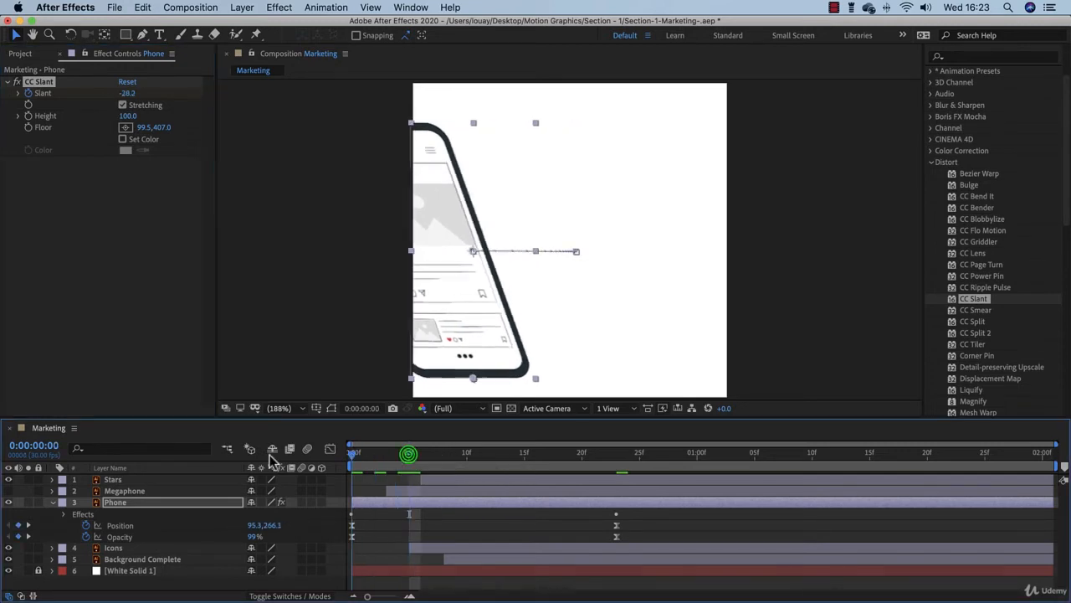
key("space")
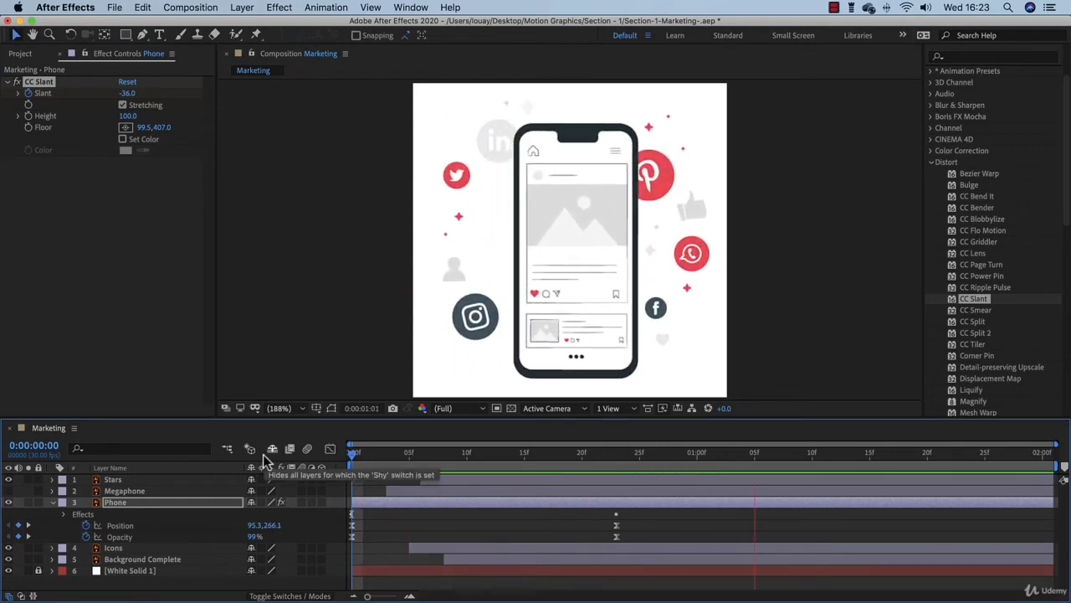
key("space")
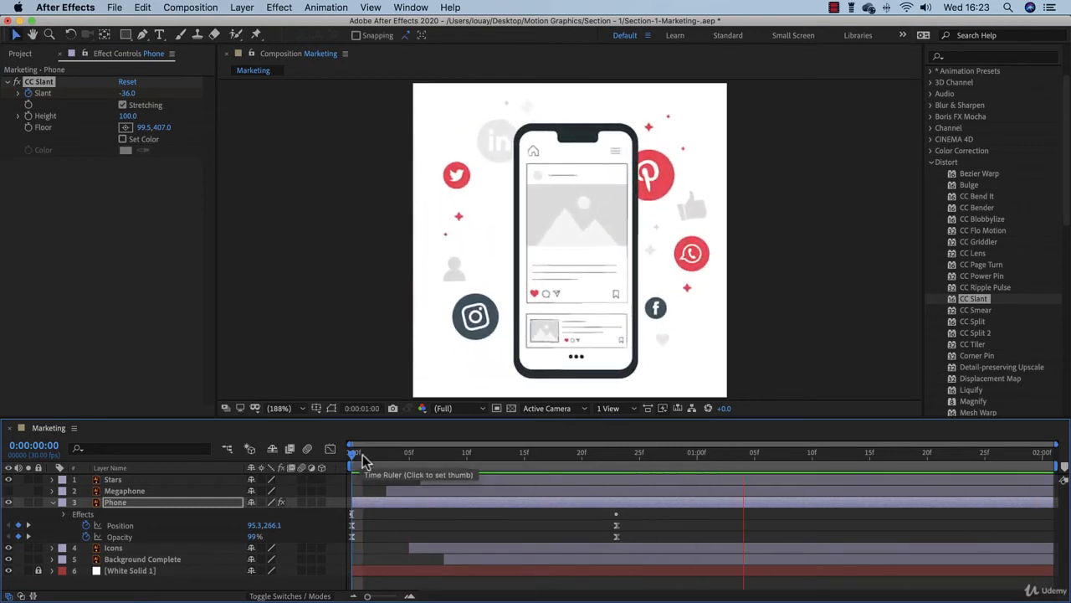
left_click(354, 457)
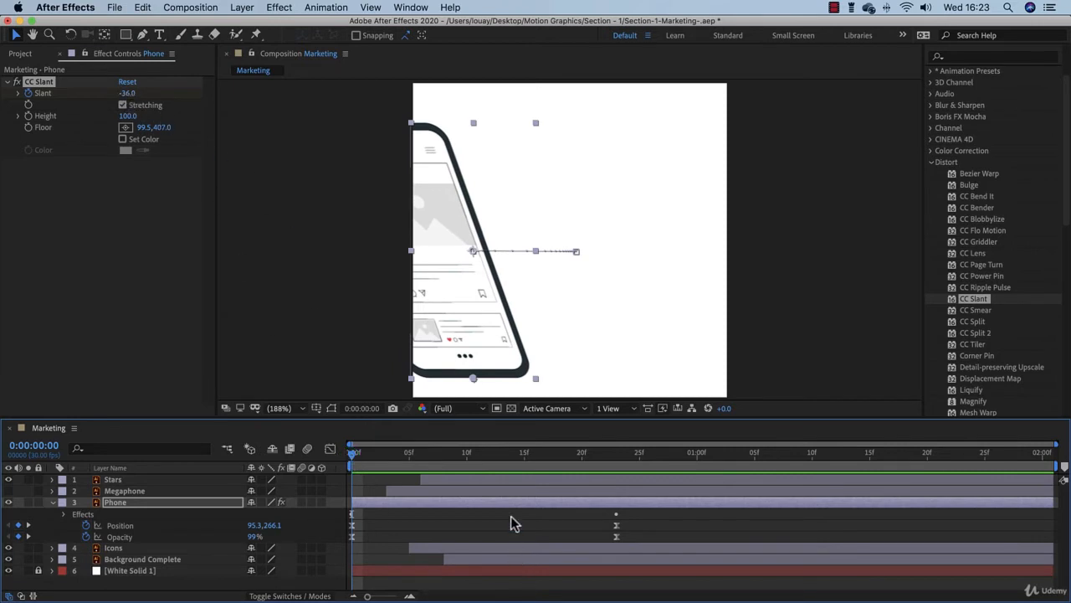
Move the CC Slant floor point below the phone to about 111.2, 446.4 and preview the animation.
left_click_drag(473, 378, 478, 409)
key("space")
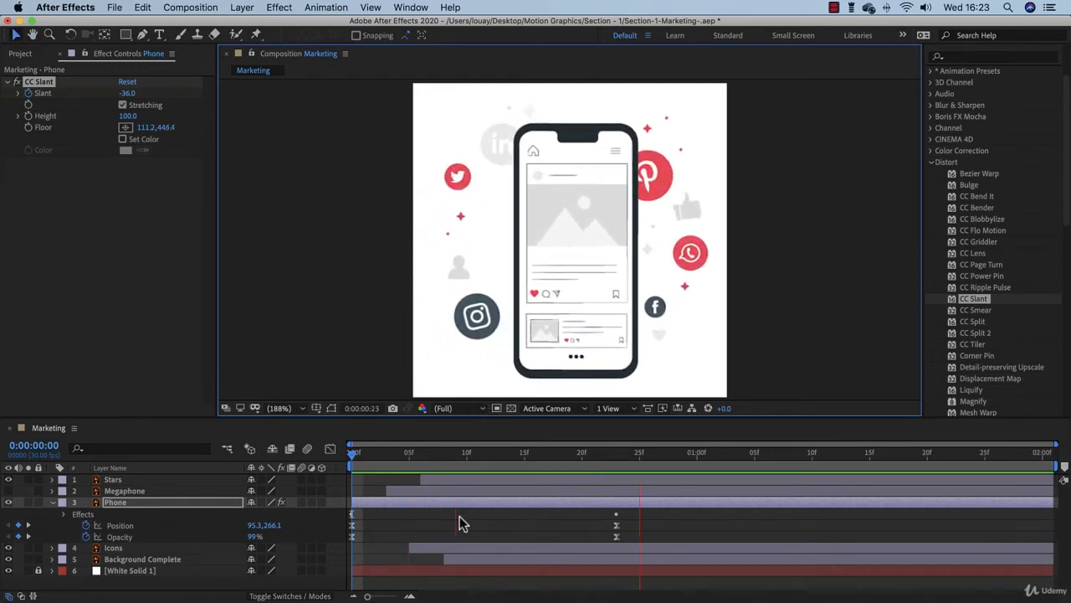
left_click_drag(352, 455, 332, 486)
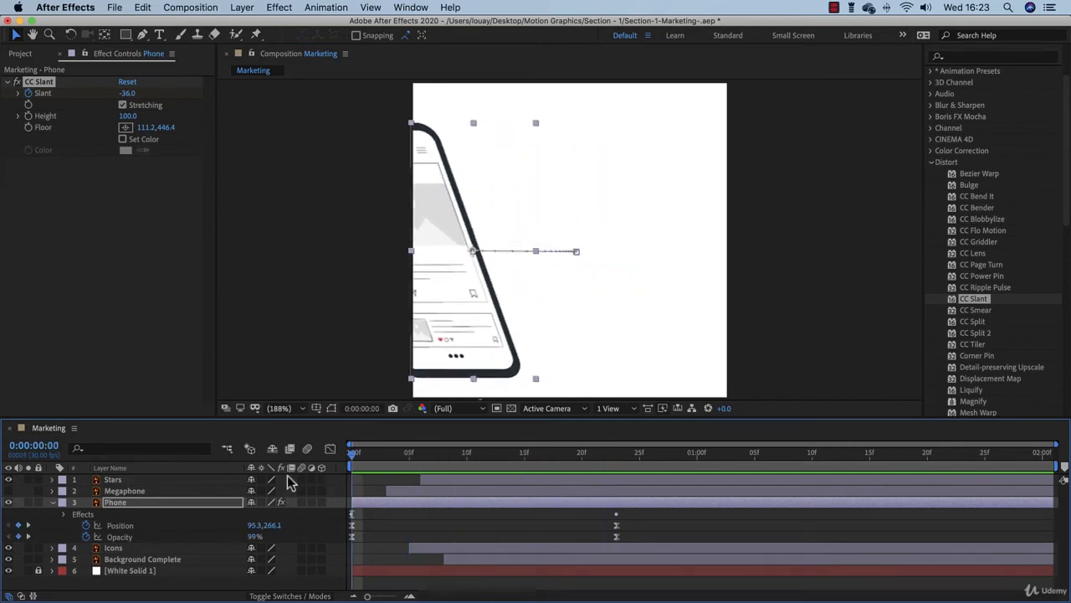
Reveal the Phone layer's animated properties and apply Easy Ease to both CC Slant Slant keyframes.
left_click(220, 506)
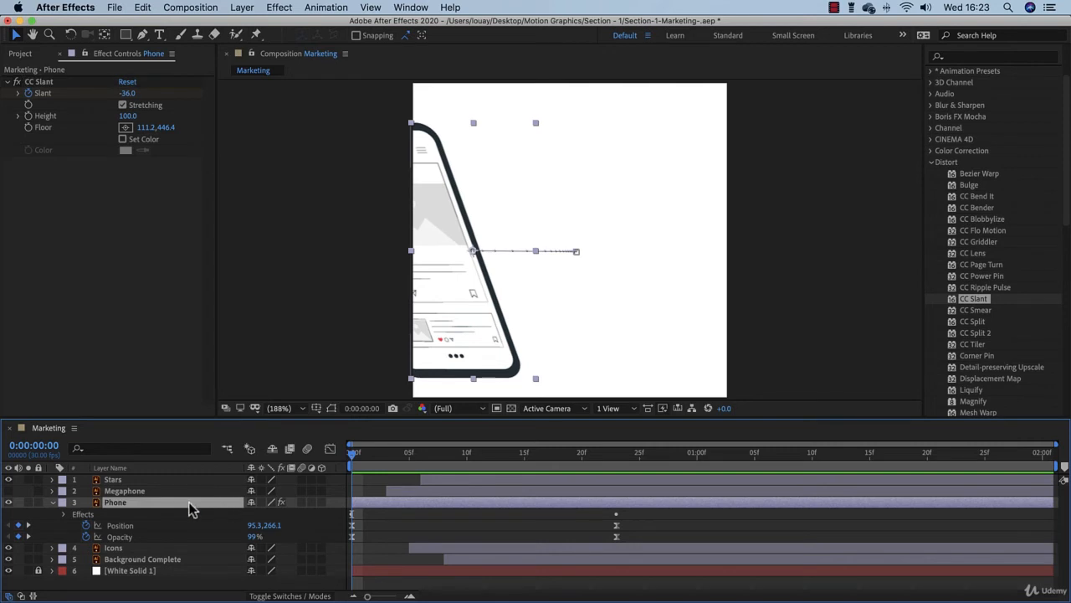
key("u")
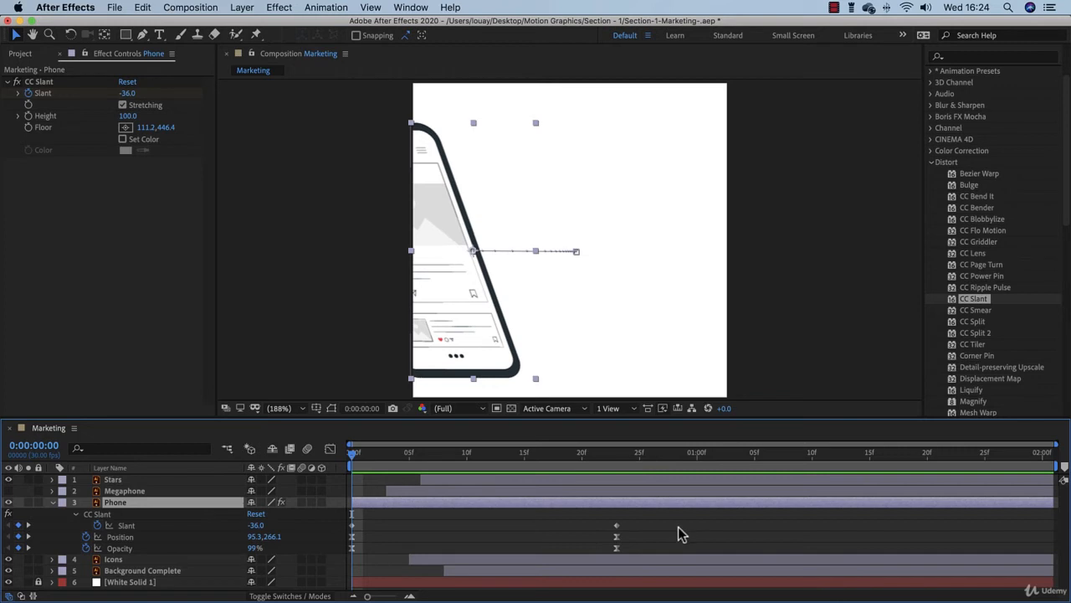
left_click(171, 527)
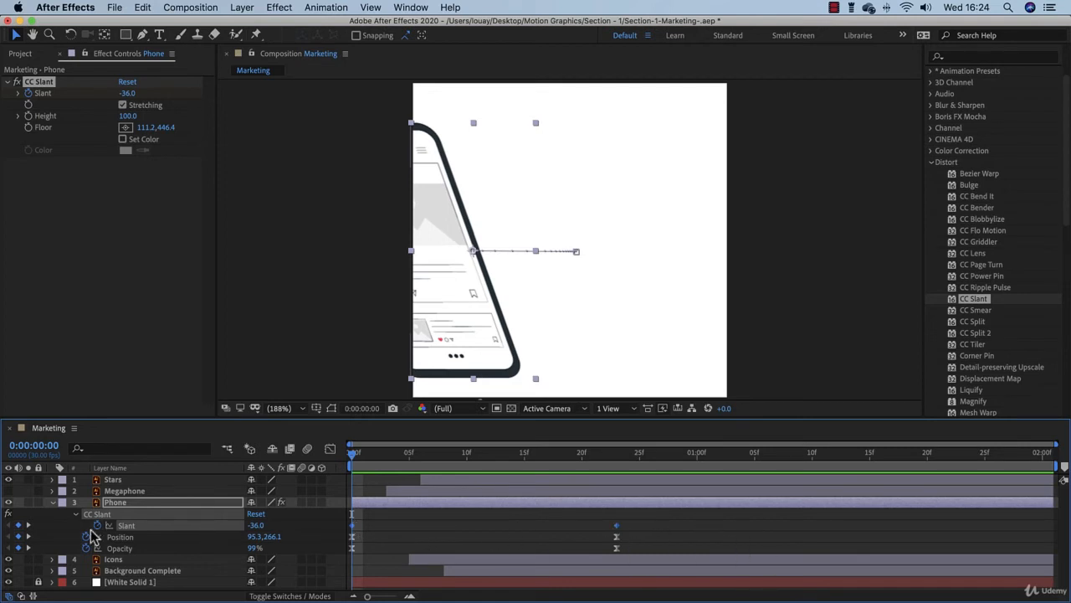
left_click(62, 534)
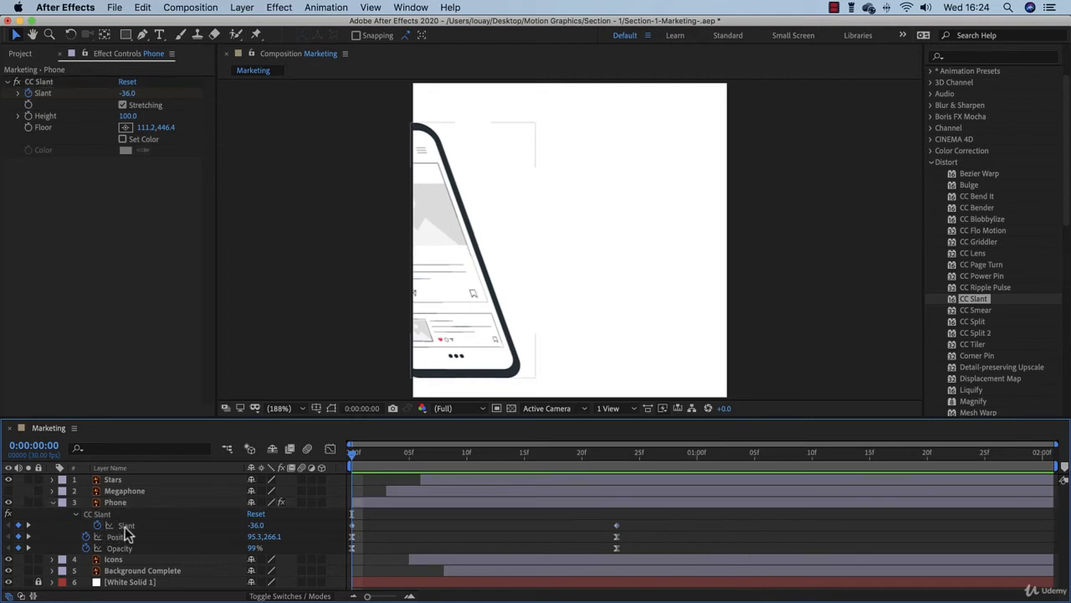
left_click(124, 526)
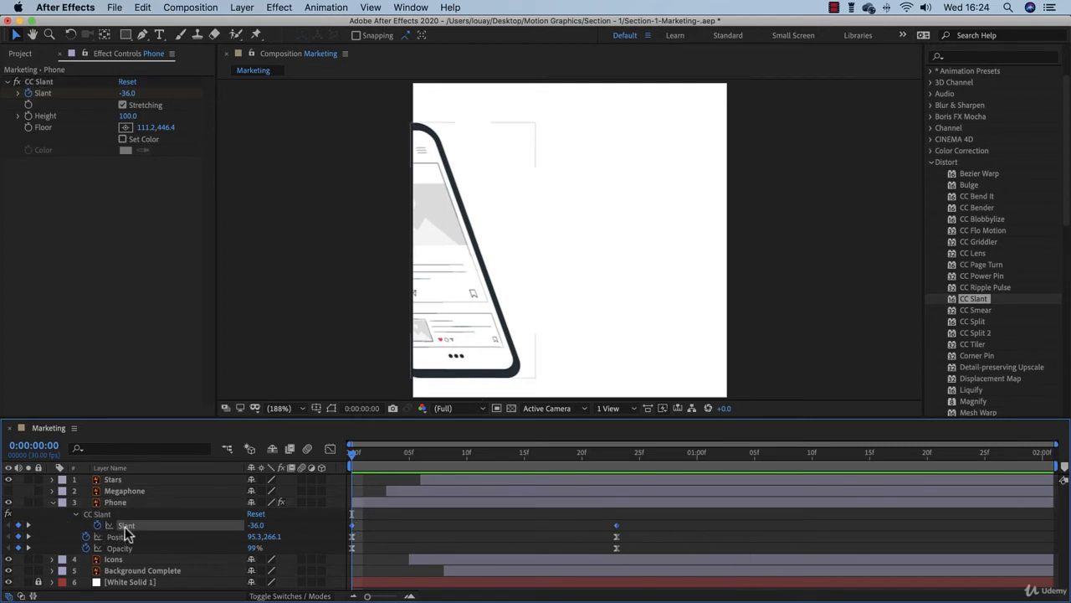
right_click(617, 528)
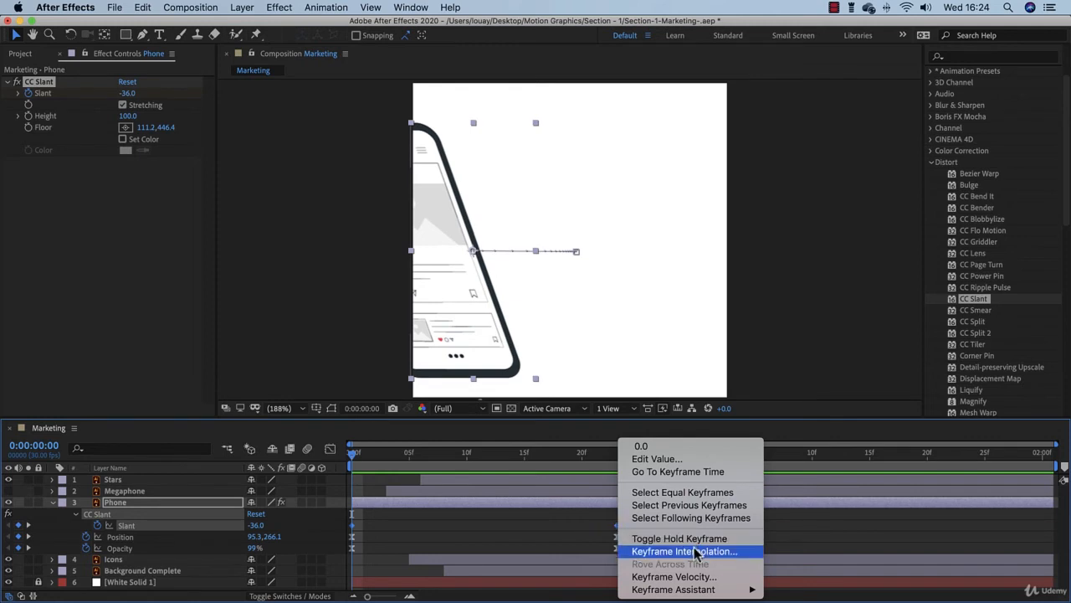
mouse_move(705, 590)
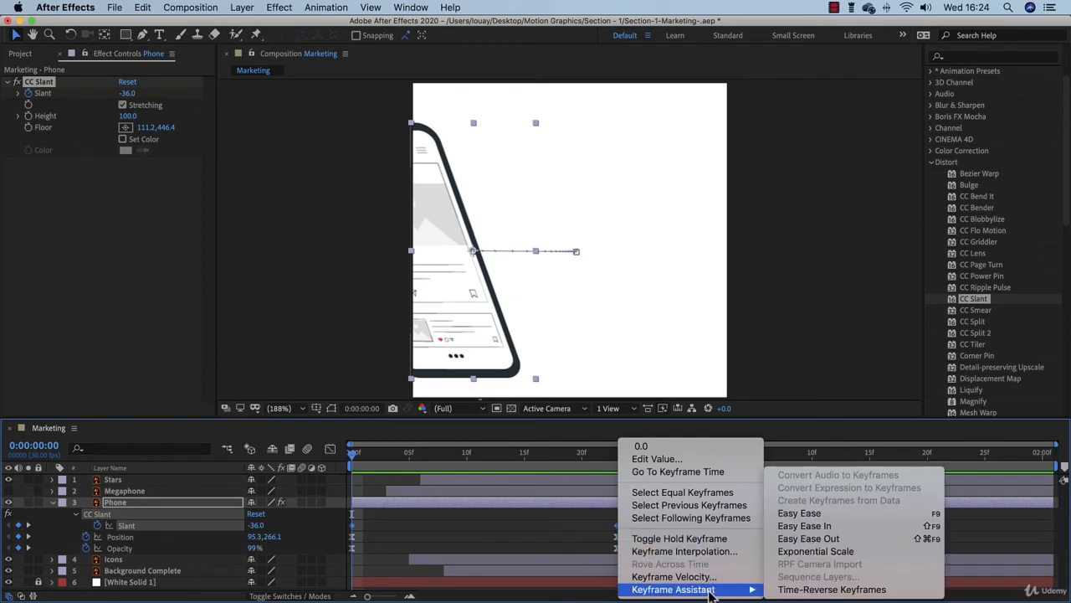
left_click(792, 513)
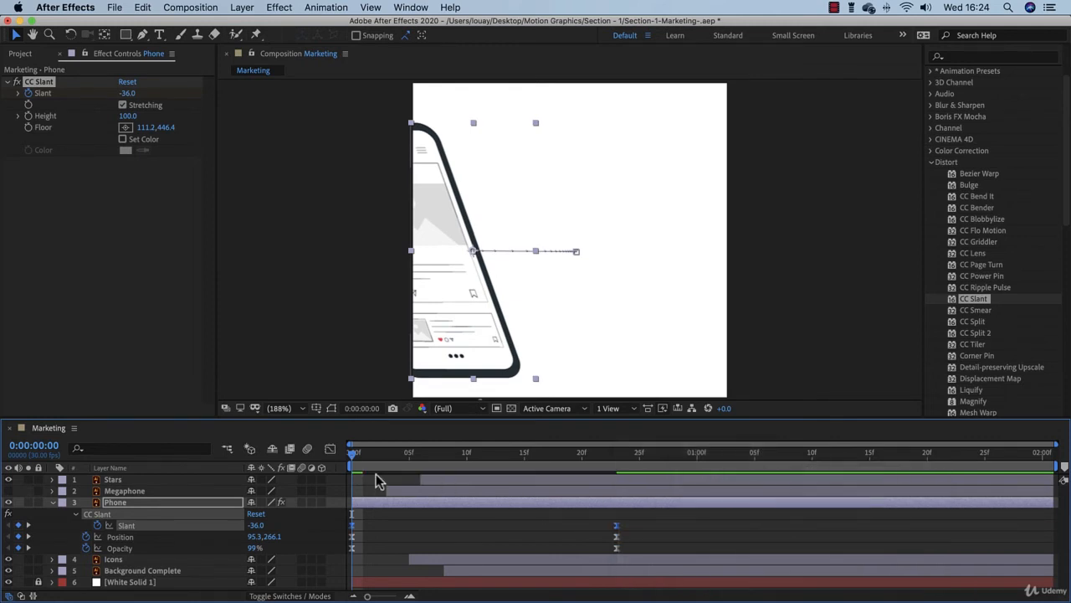
Reshape the Slant speed graph to peak early with a long ease into the final keyframe, and preview the animation.
left_click(329, 450)
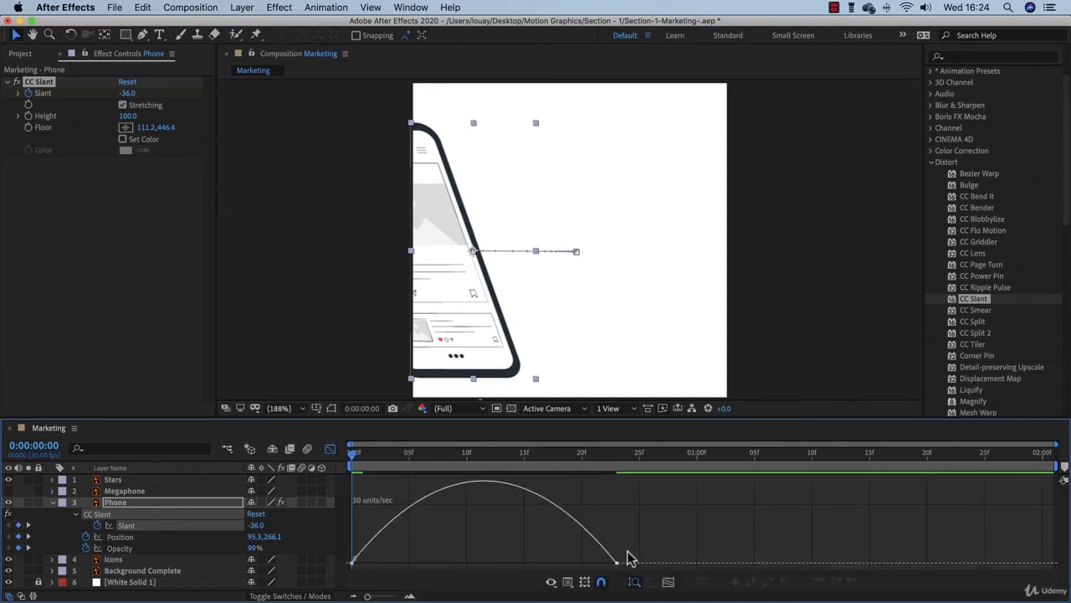
left_click_drag(629, 556, 452, 571)
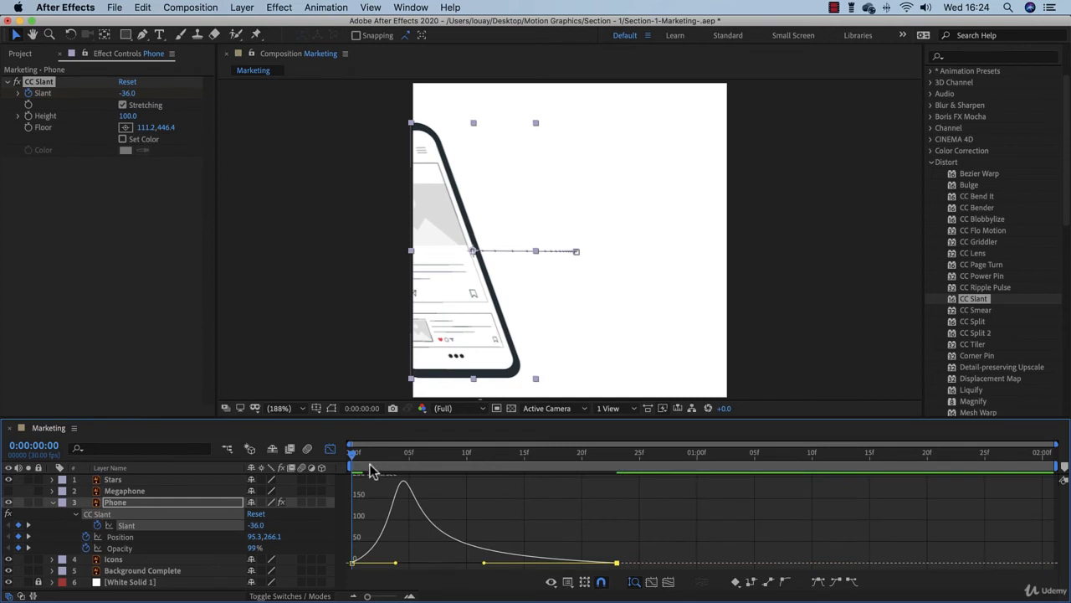
left_click(330, 449)
key("h")
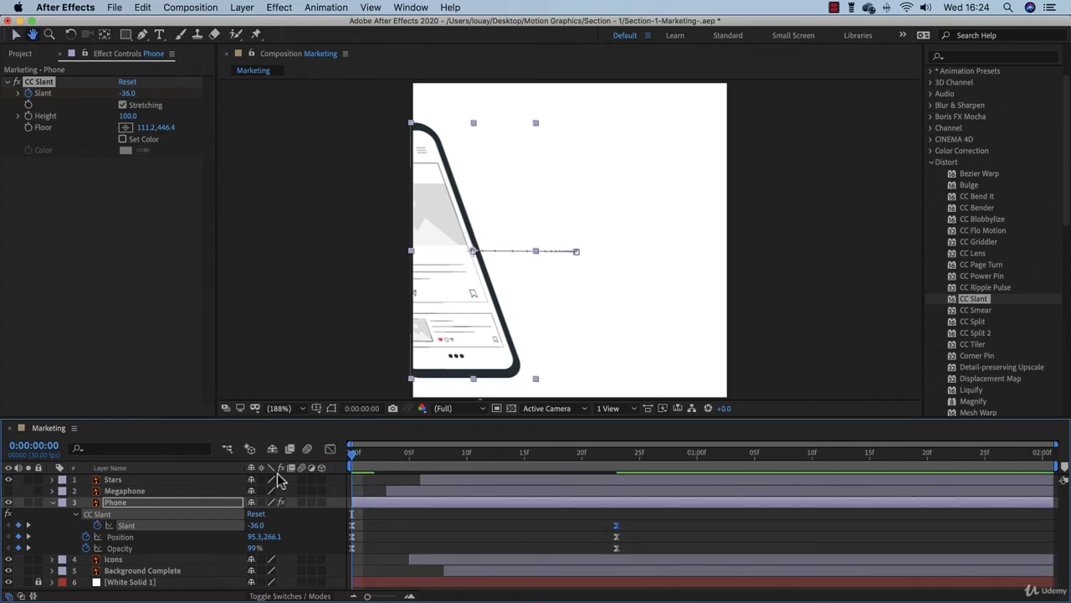
key("space")
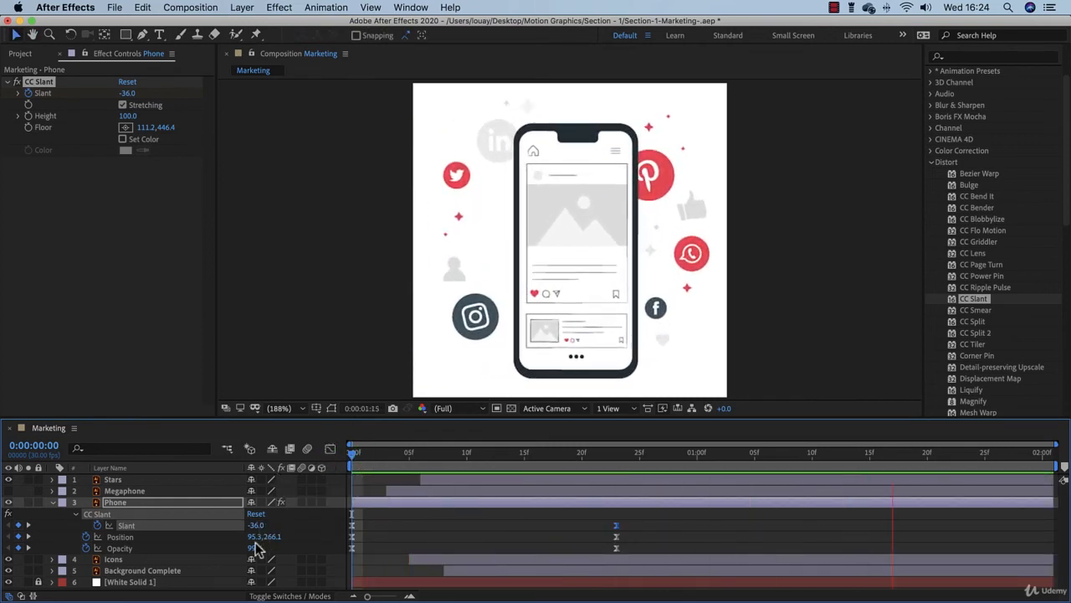
left_click(474, 457)
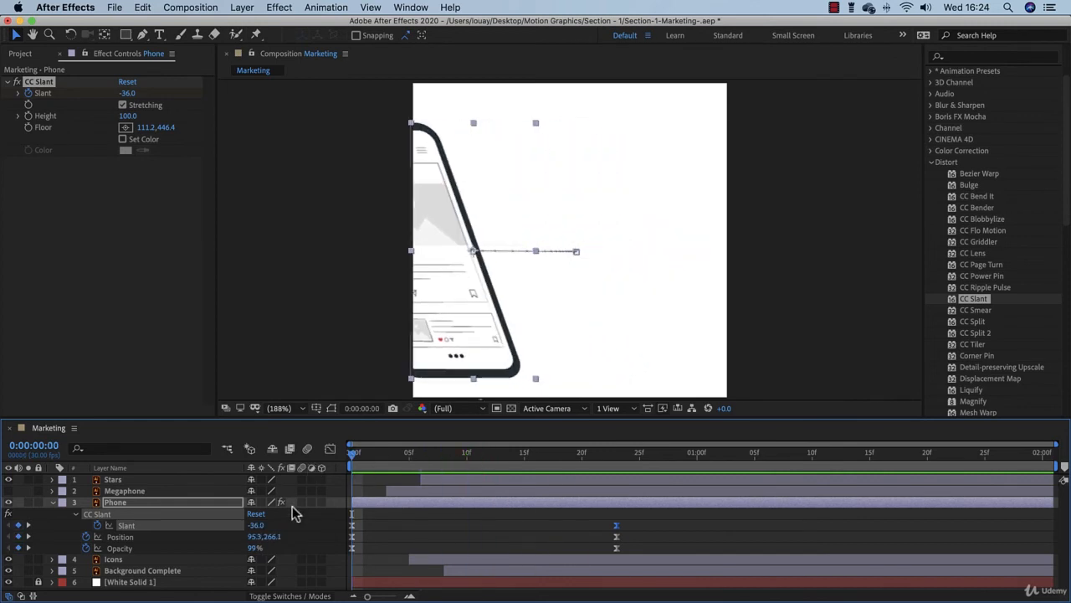
Set the phone's Opacity keyframe at frame 0 to 0% and preview the animation from the start.
left_click_drag(253, 548, 173, 542)
left_click_drag(152, 543, 152, 543)
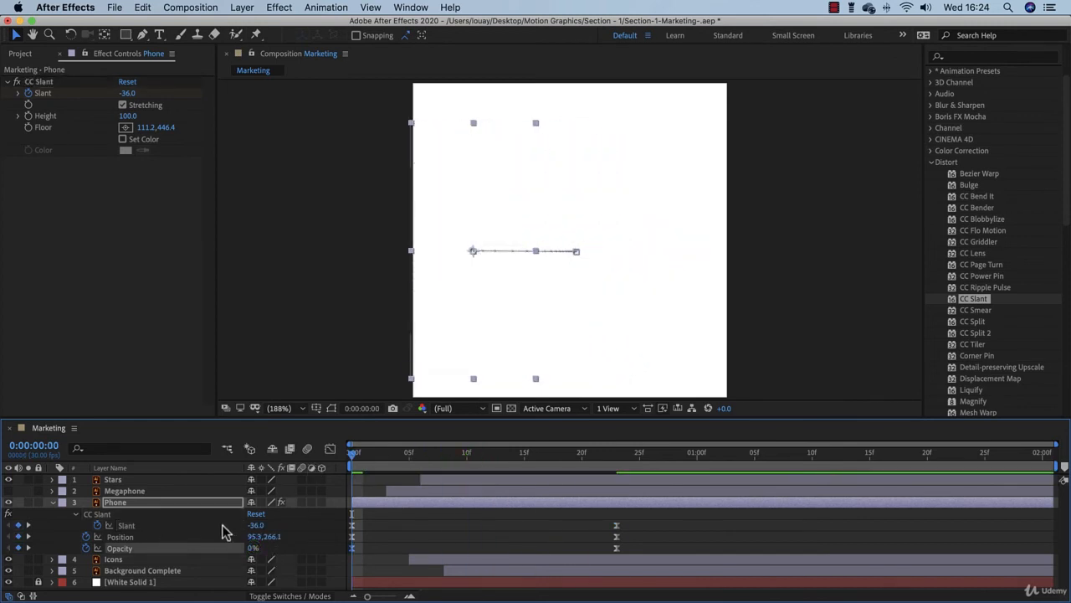
left_click(313, 280)
key("space")
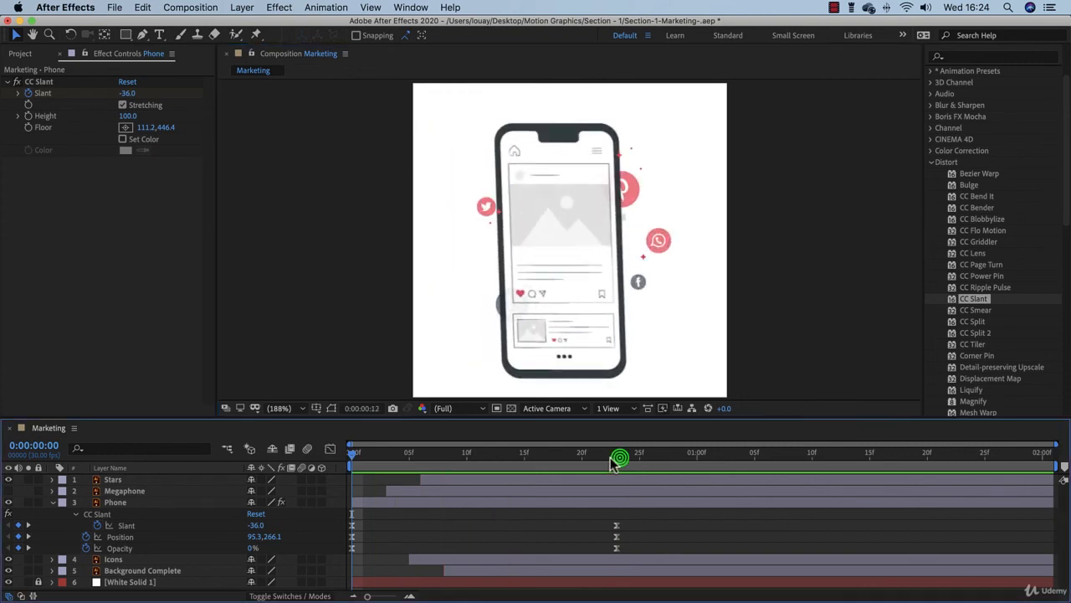
key("space")
key("Home")
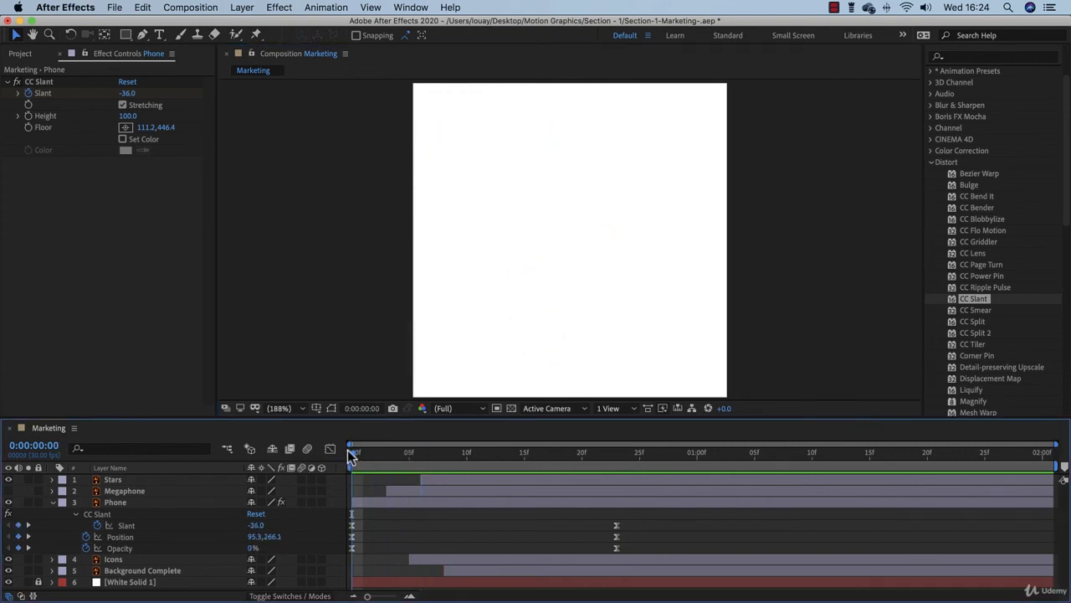
left_click(127, 93)
type("25")
key("Return")
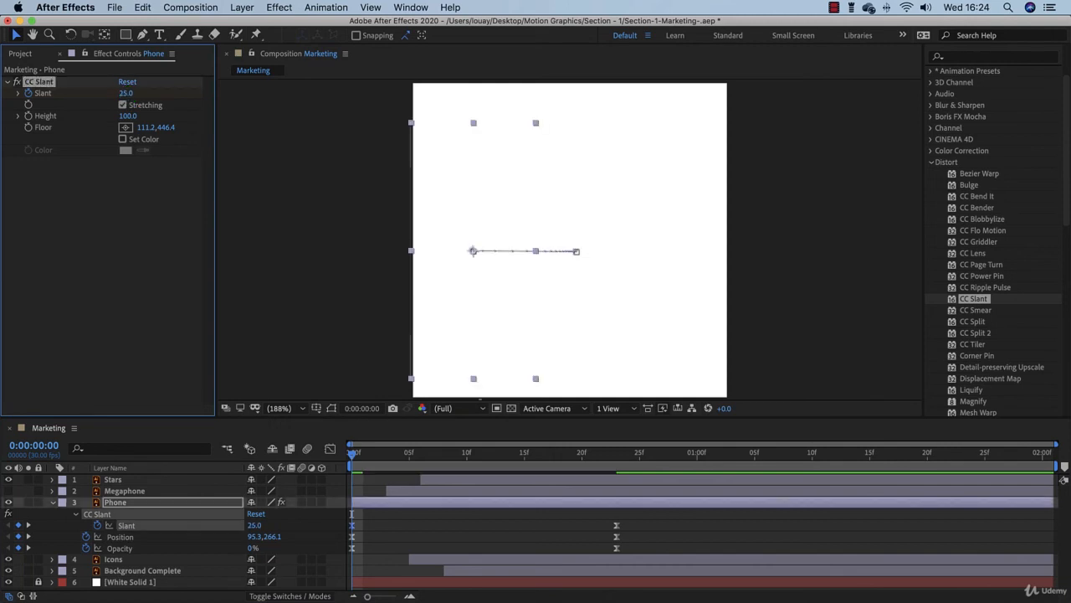
Set the phone's Slant keyframe at frame 0 to -25 and preview the animation.
left_click(124, 93)
type("-25")
key("Return")
left_click(232, 135)
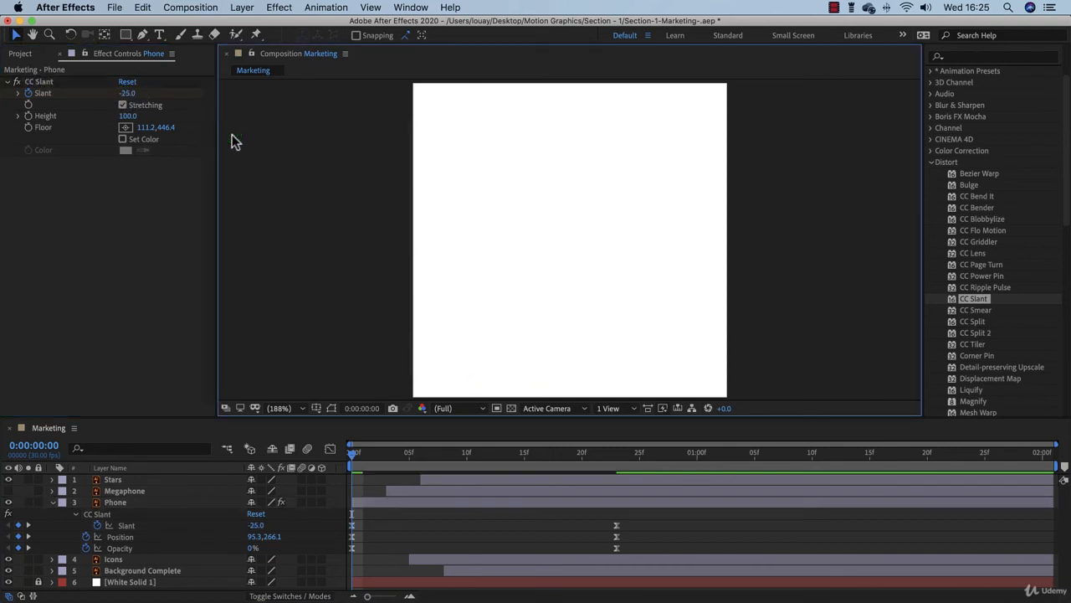
key("space")
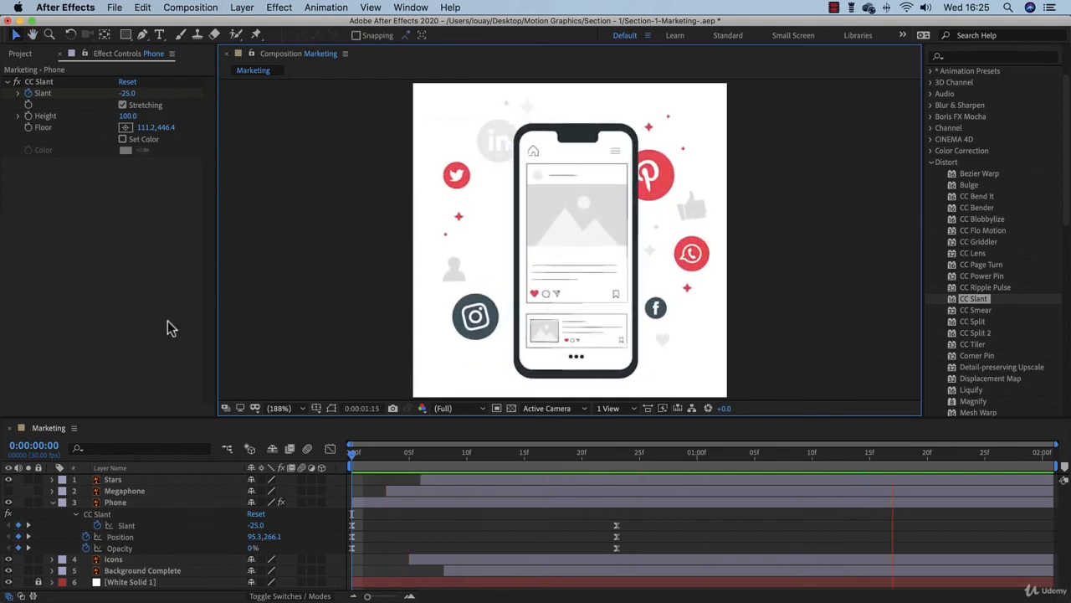